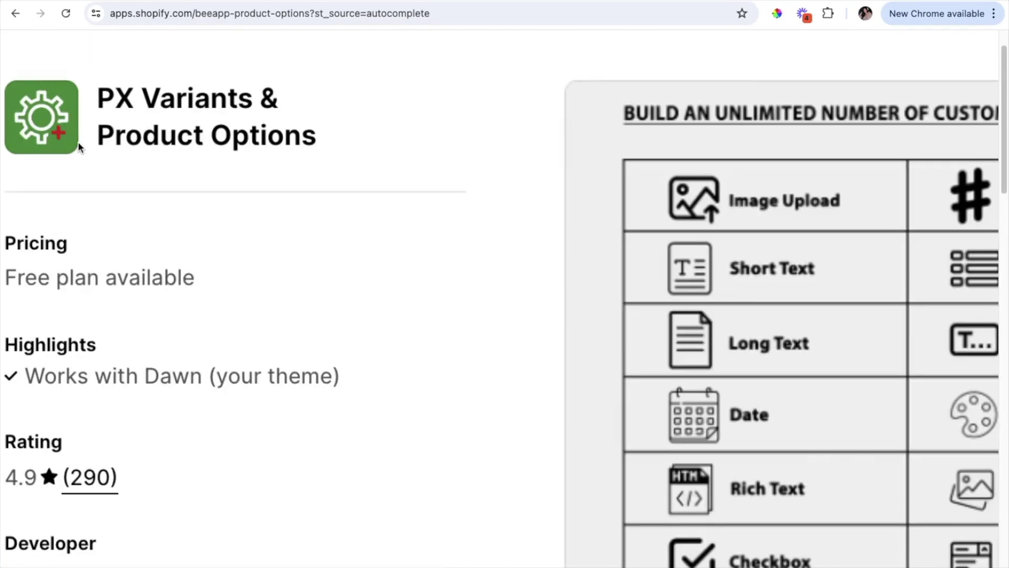
Return to the full product list and scroll down to the Personalized Natal Chart Art row.
scroll(77, 141, up, 2)
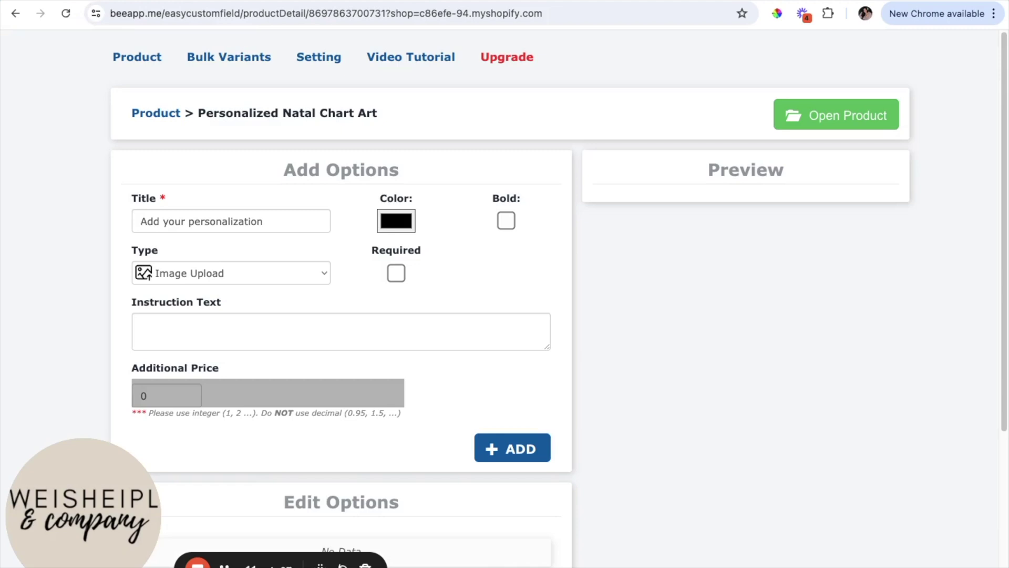
click(145, 115)
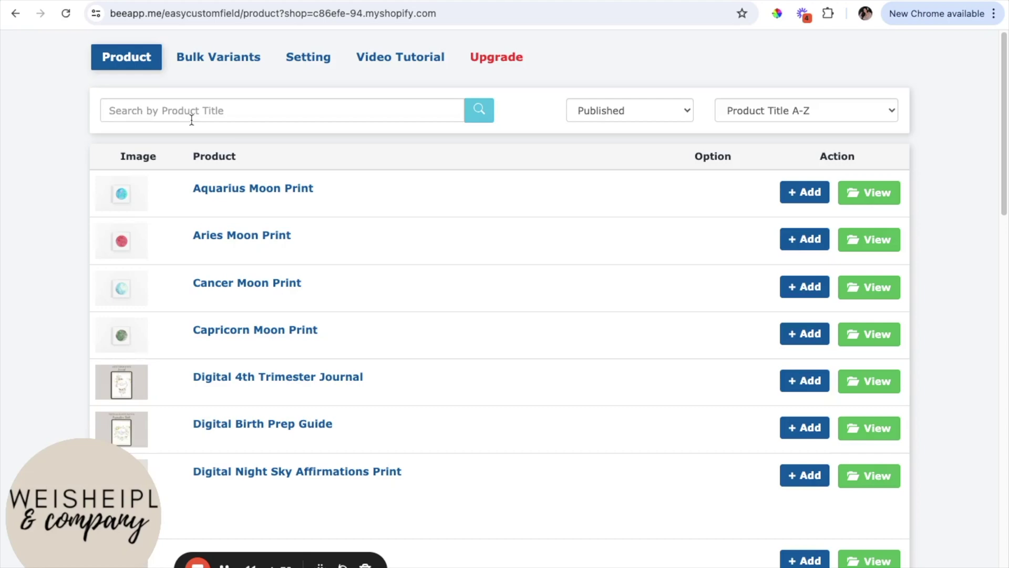
scroll(627, 249, down, 5)
scroll(626, 245, down, 5)
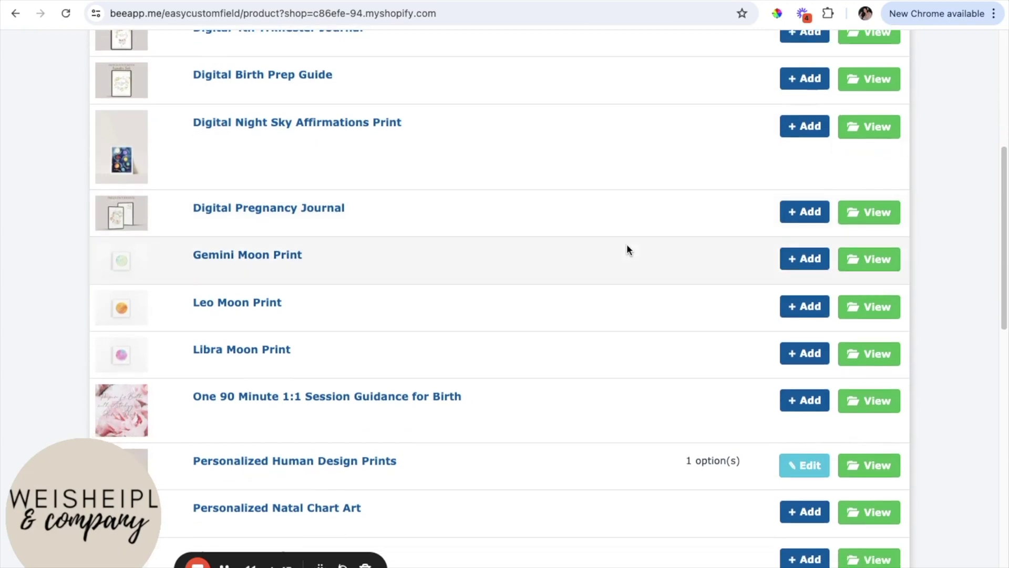
scroll(626, 245, down, 6)
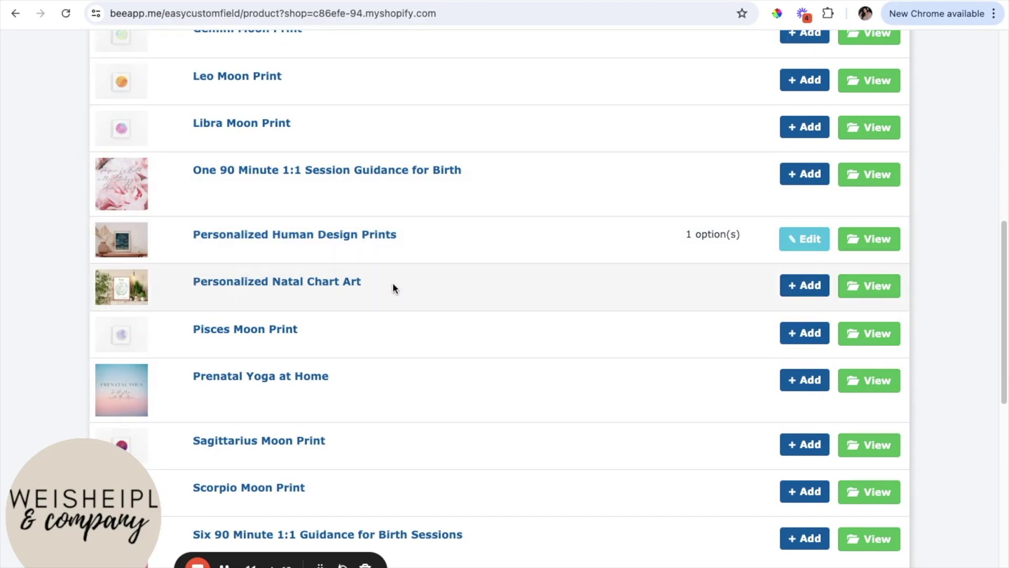
Add a Long Text option titled 'Add your personalization' to Personalized Natal Chart Art.
click(794, 291)
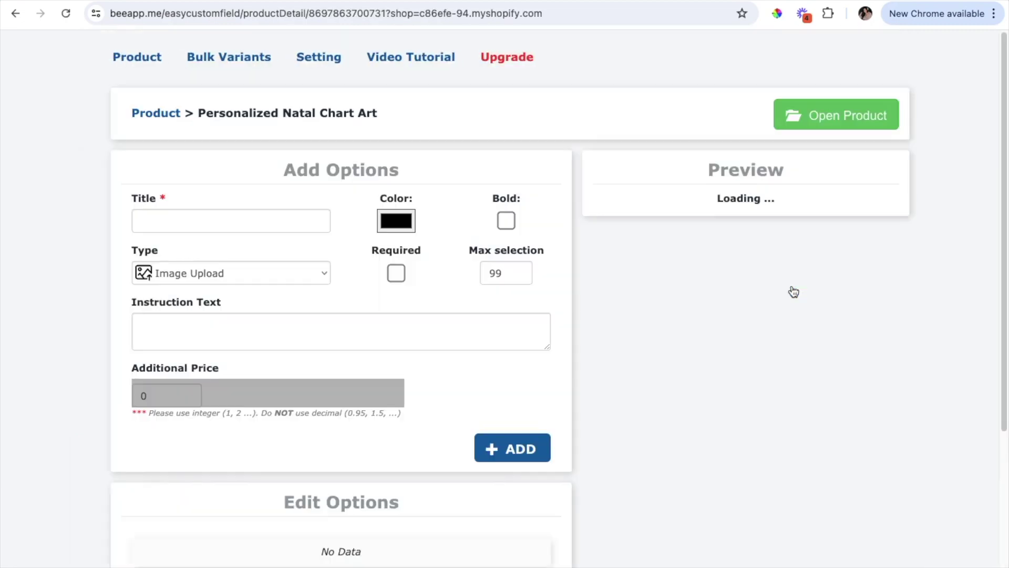
click(241, 220)
text(Add )
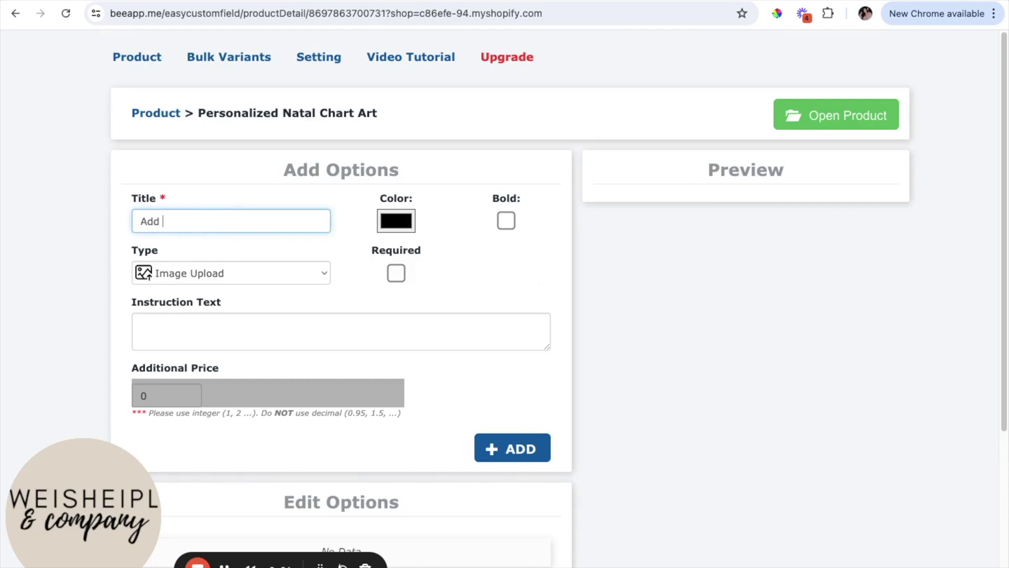
text(your personalization)
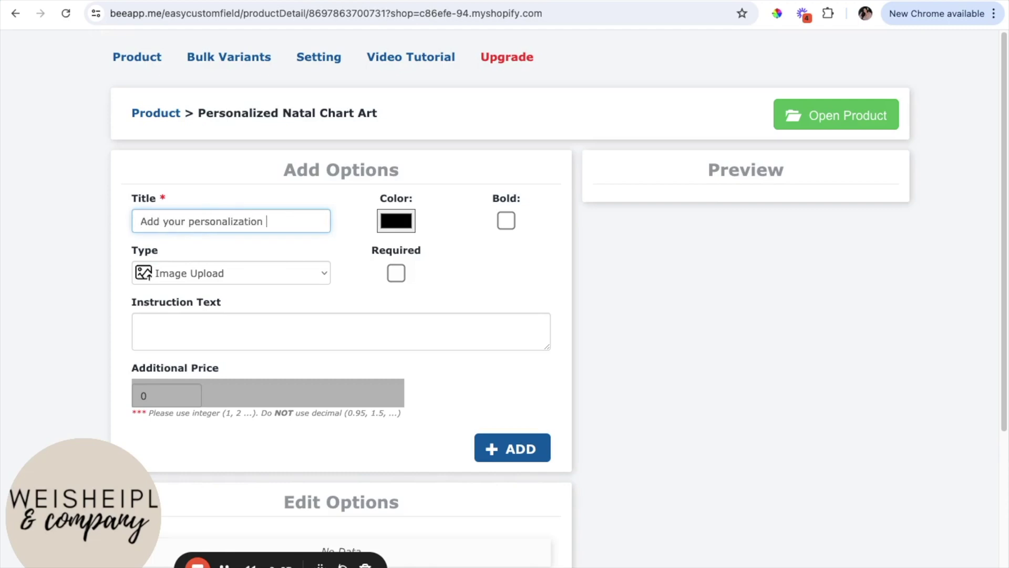
click(303, 275)
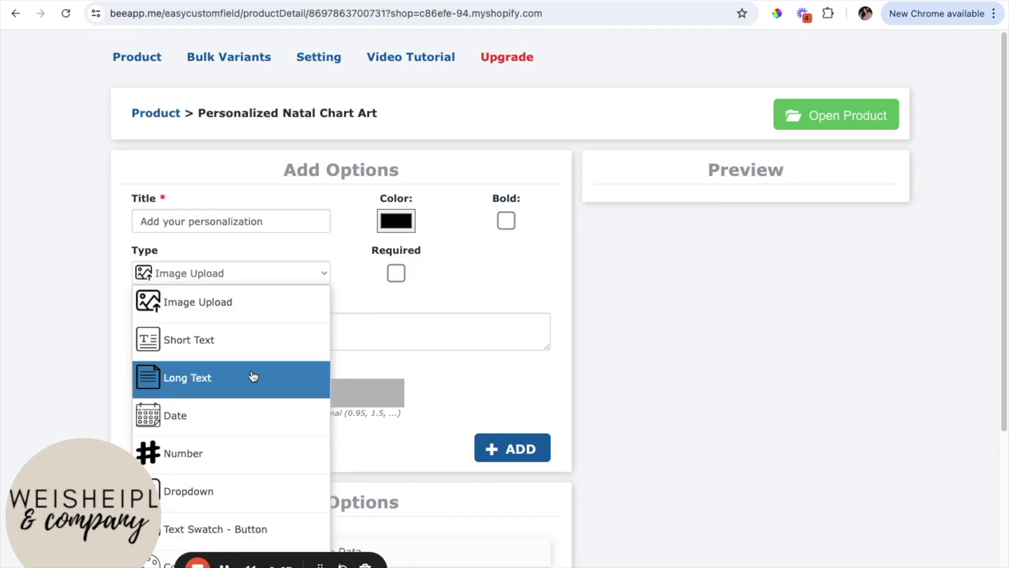
click(211, 379)
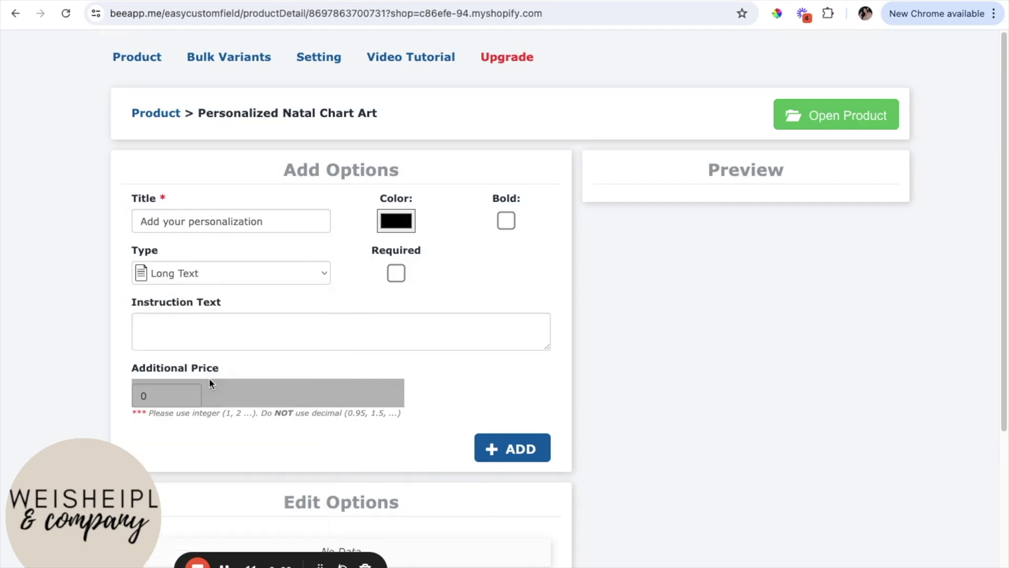
click(183, 328)
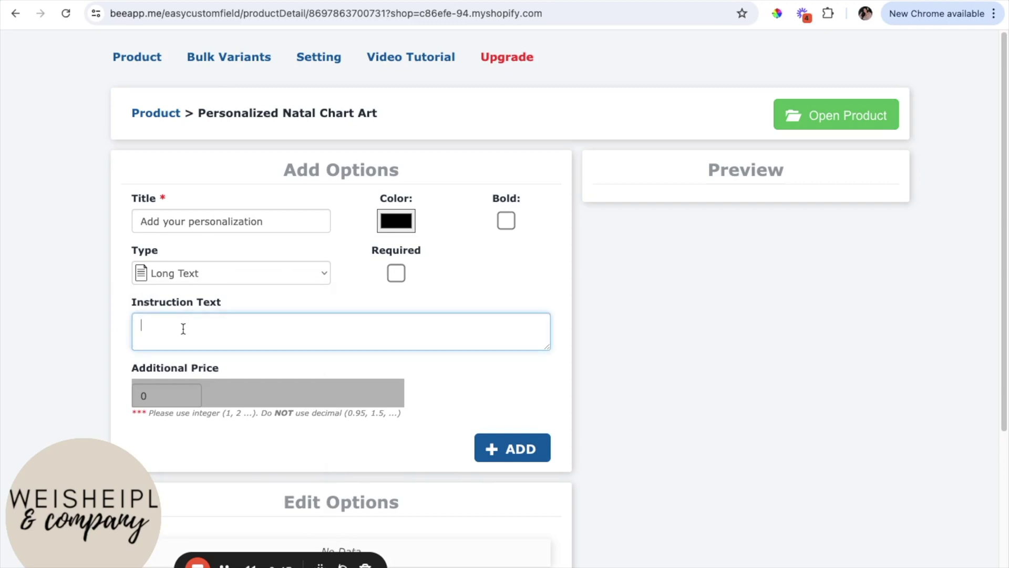
Write numbered instructions requesting name, birthday date, time and location, and sign and colors.
text(Please share the following )
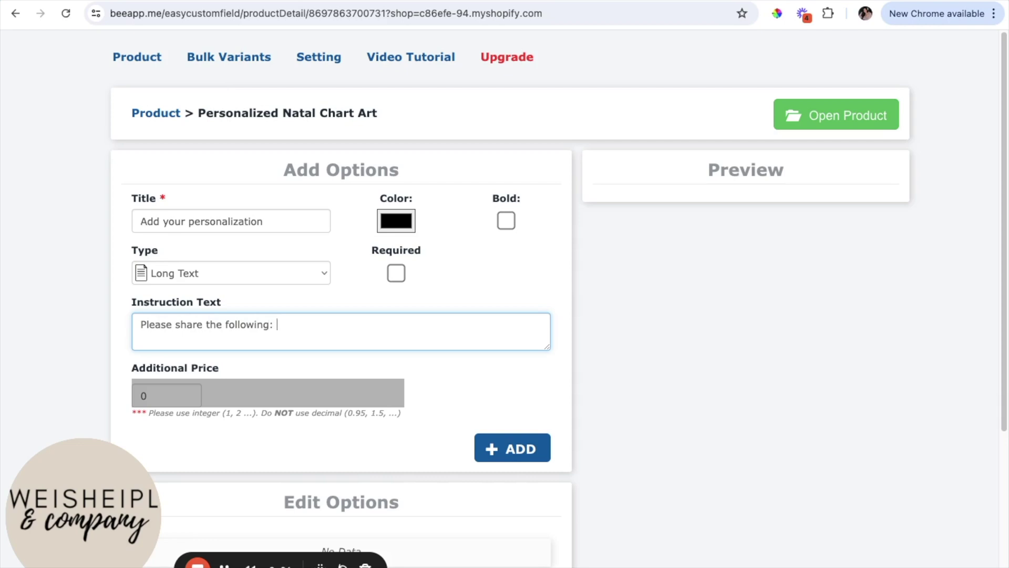
text(1) Name (As you'd like it to appear)
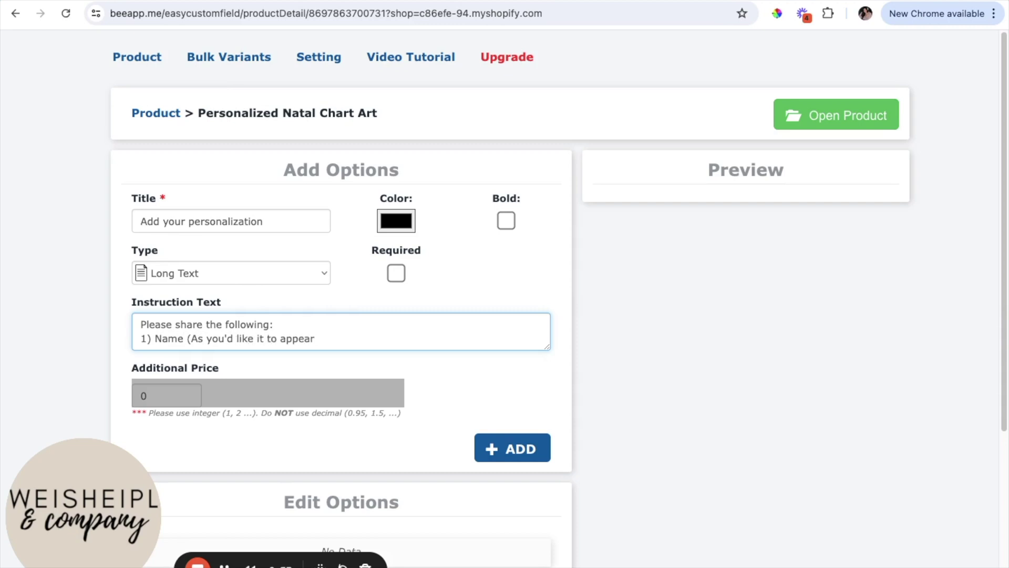
text( on your art piece))
key(Return)
text(2))
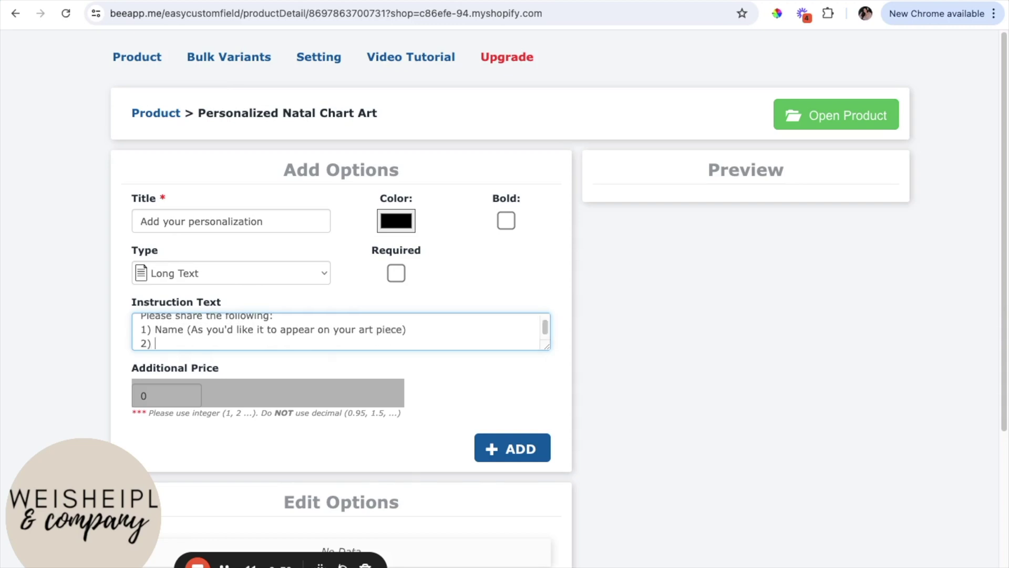
text( Birthday date time,)
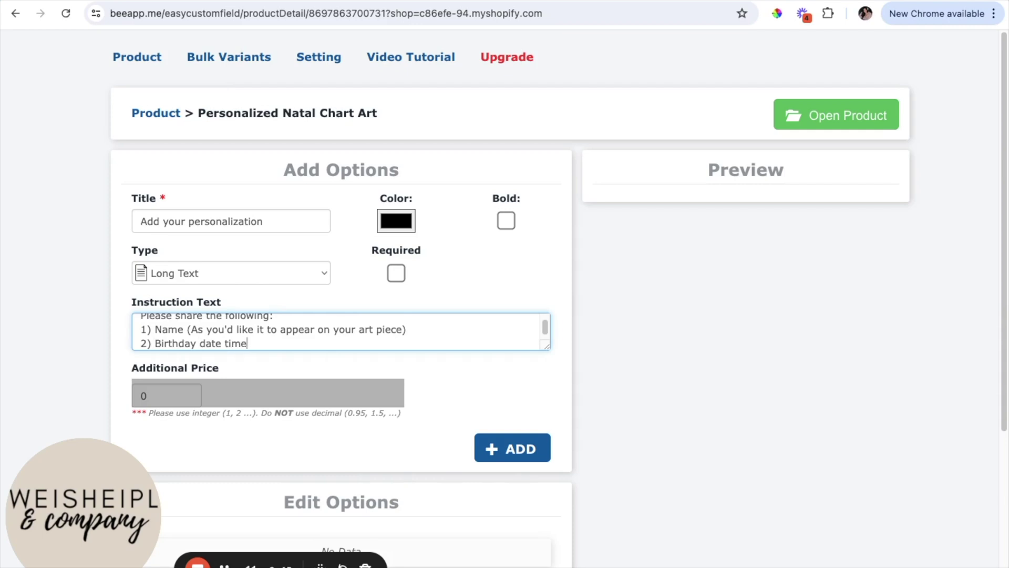
key(BackSpace)
key(BackSpace)
key(BackSpace)
key(BackSpace)
key(BackSpace)
key(BackSpace)
text(, time, and location)
key(Return)
text(3))
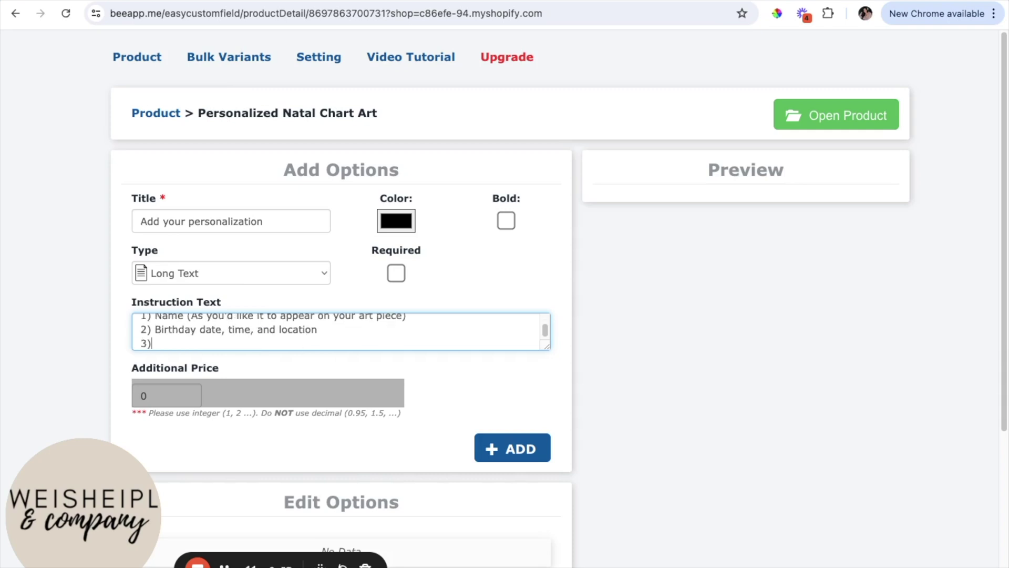
text( Sign and colors - Ind)
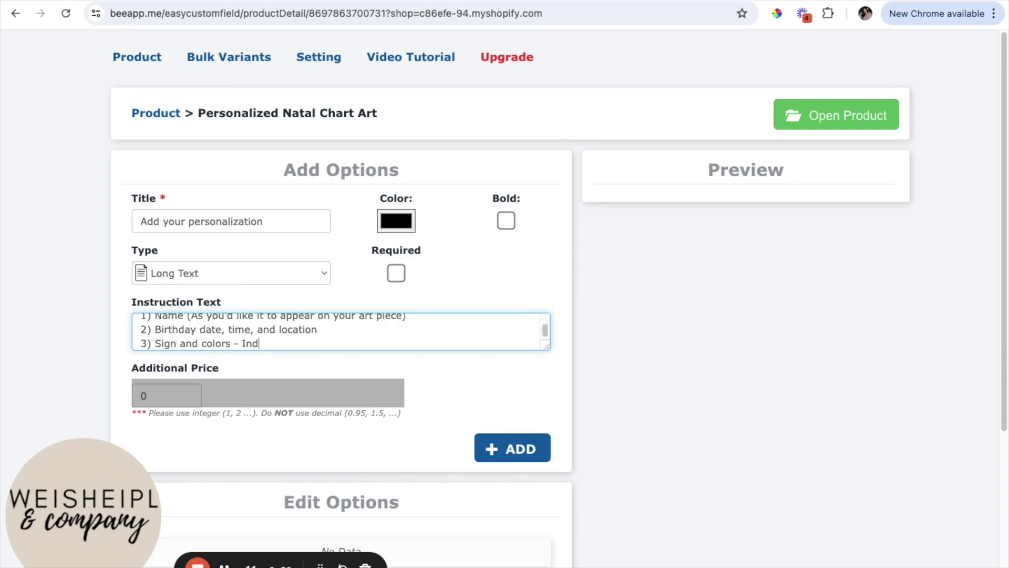
text(icate "undecided" and message m)
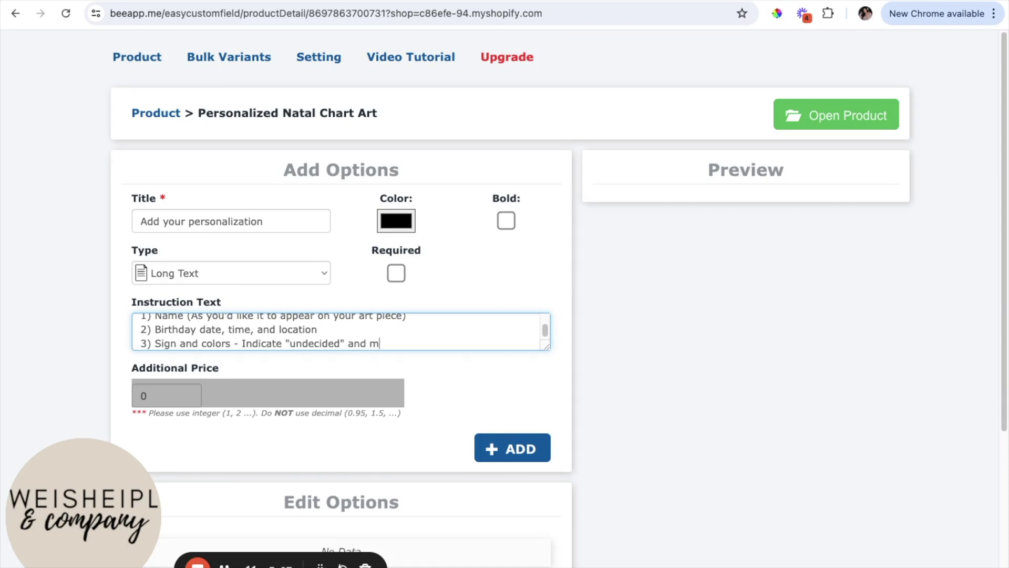
text(e if you don't know)
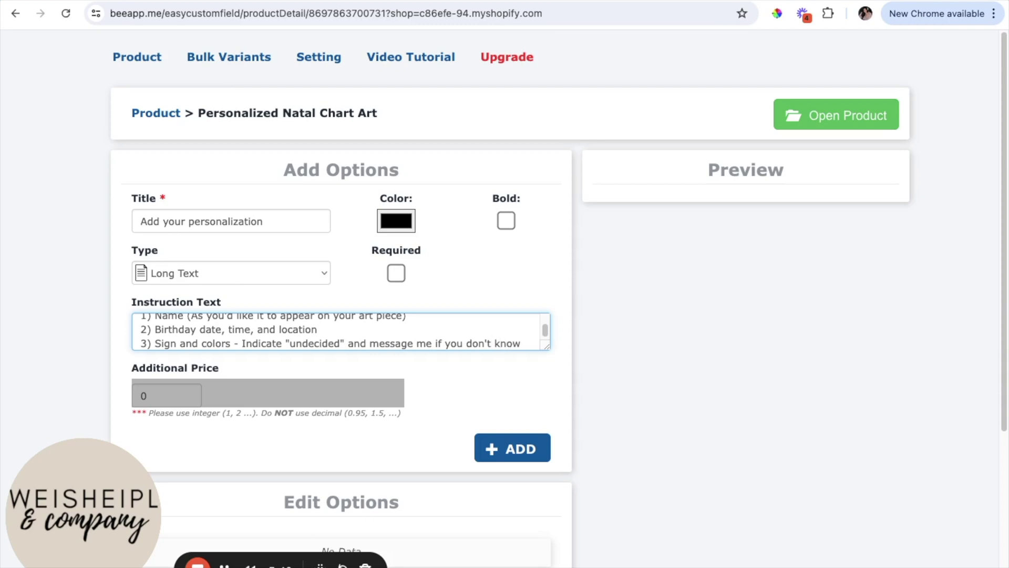
text( your A)
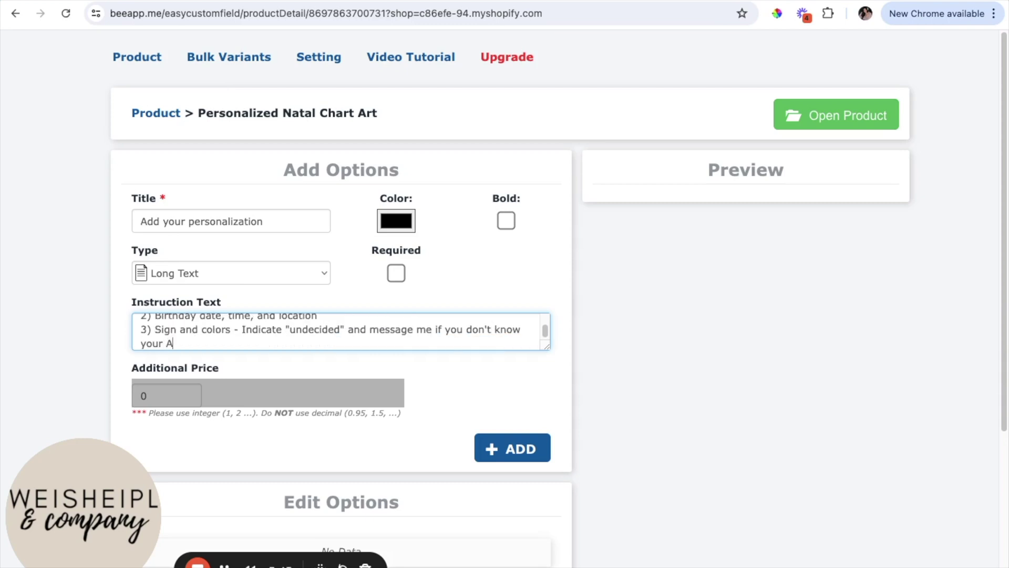
text(scendant.)
scroll(437, 332, up, 1)
scroll(436, 333, up, 2)
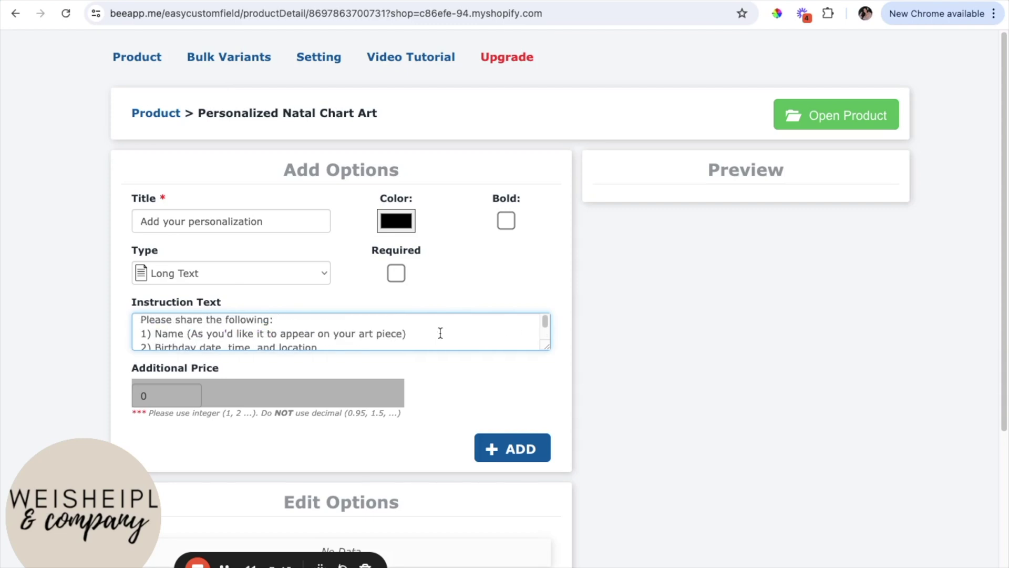
scroll(440, 333, down, 3)
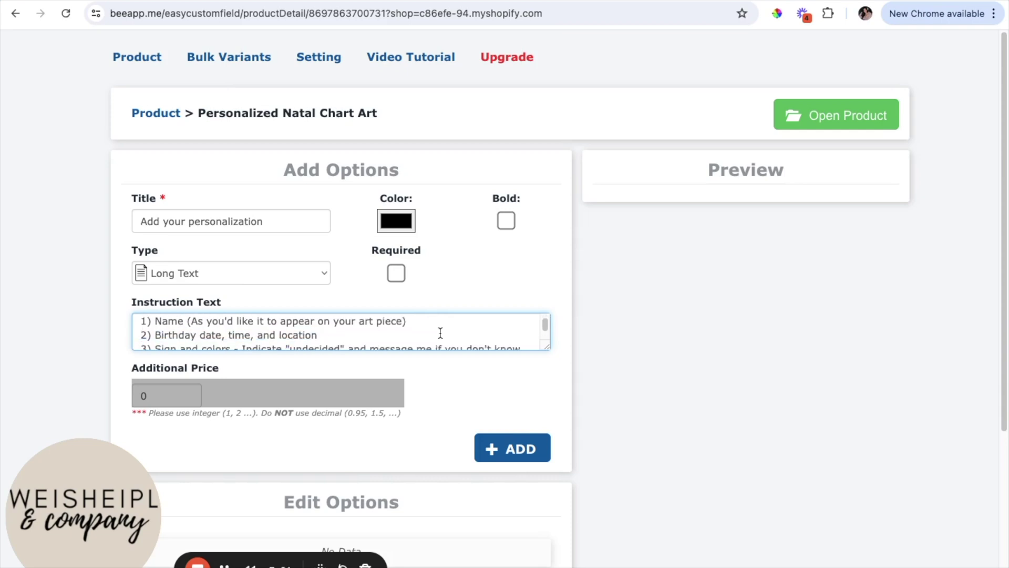
scroll(440, 333, up, 3)
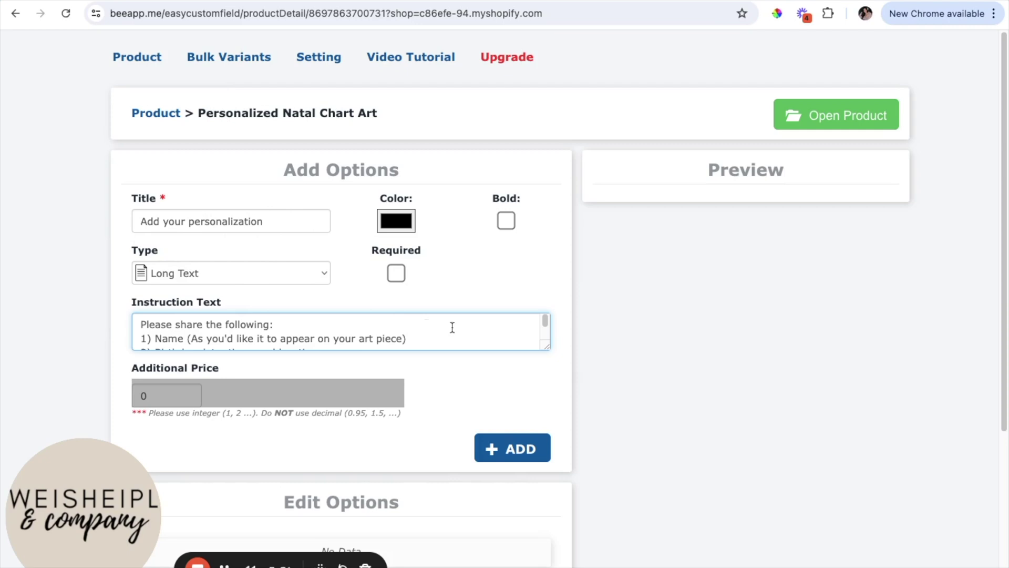
scroll(452, 327, down, 3)
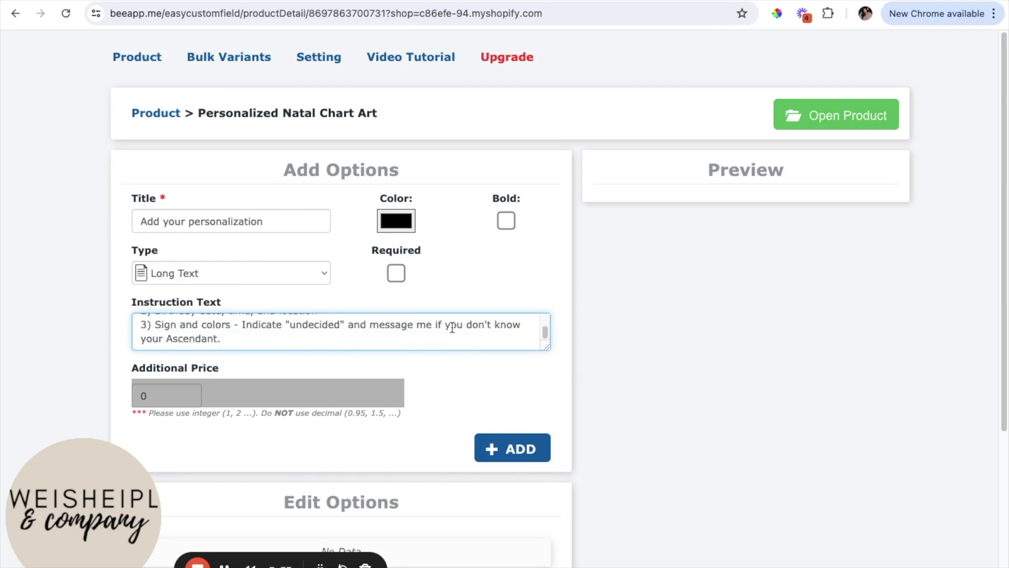
scroll(452, 327, down, 2)
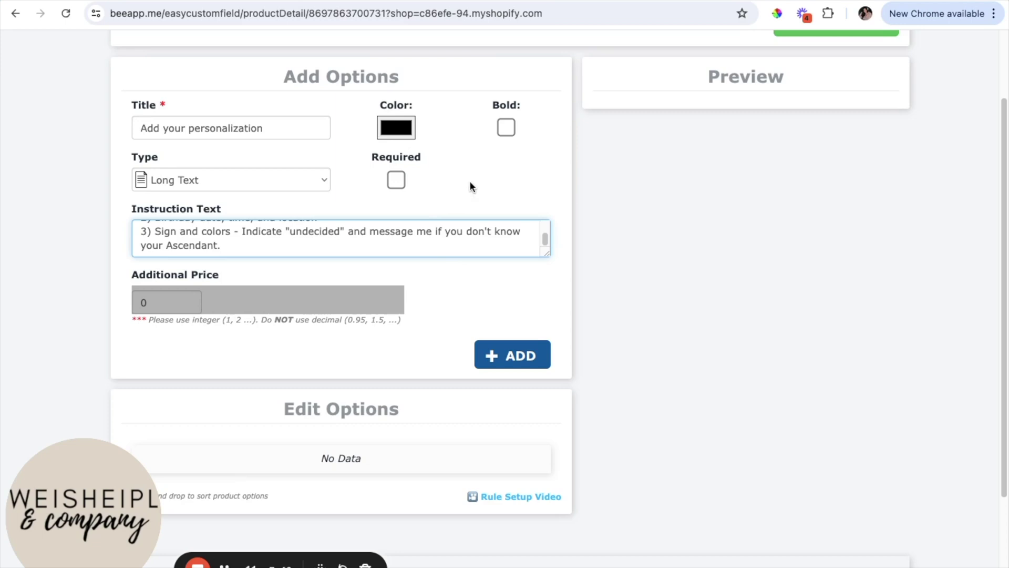
scroll(467, 350, up, 2)
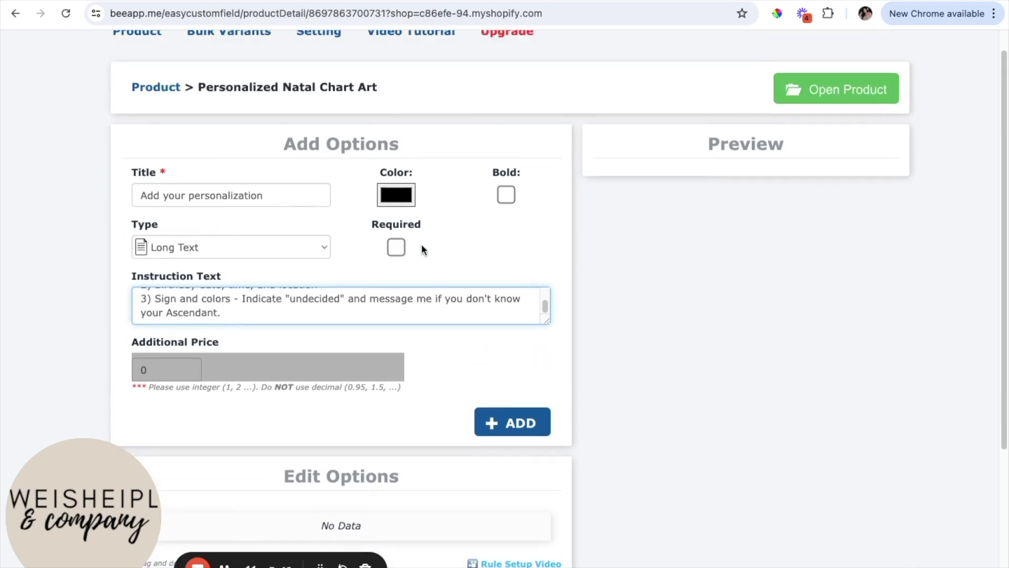
Save the personalization option as required and open the product in the storefront.
click(396, 247)
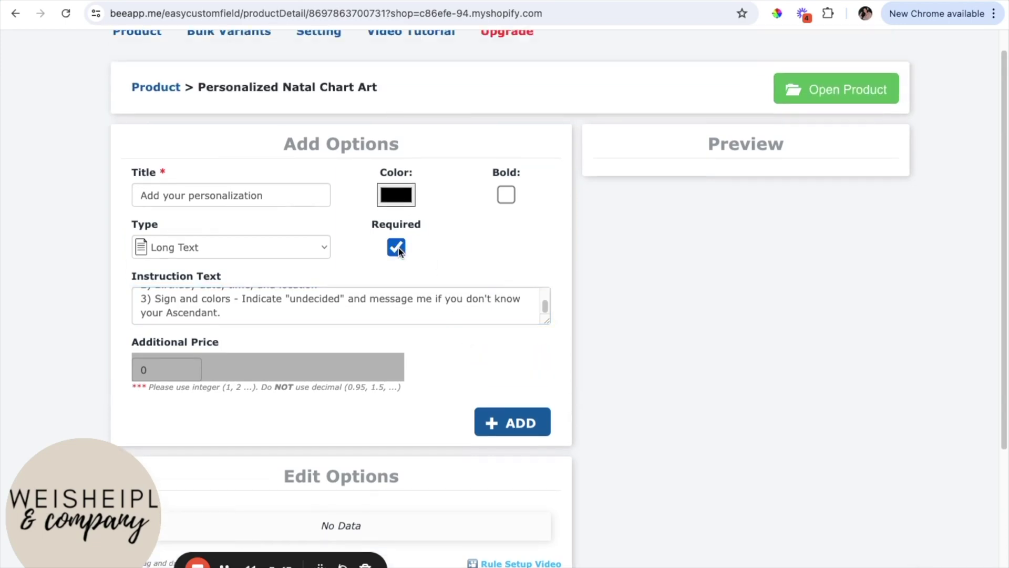
click(507, 425)
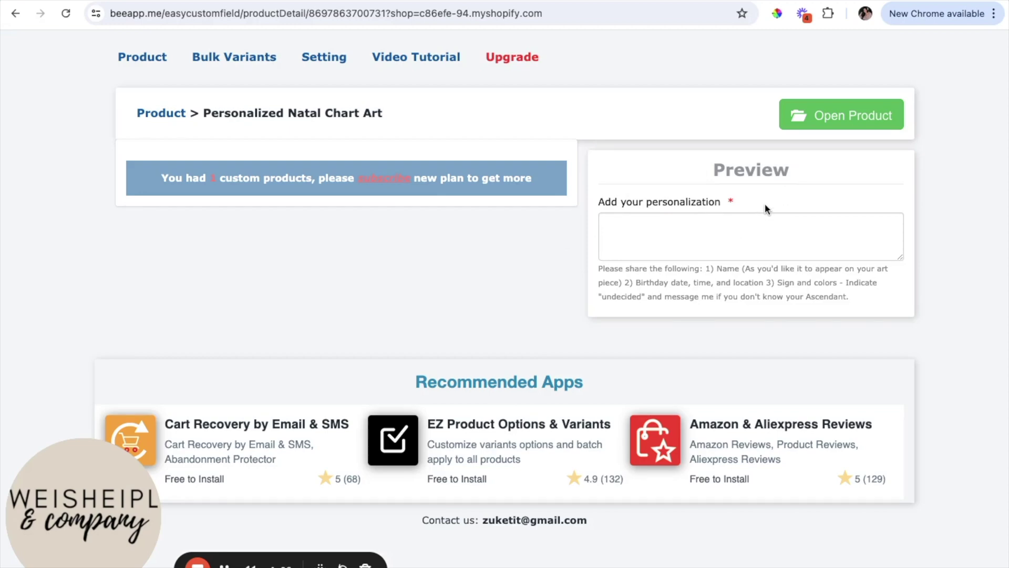
click(837, 113)
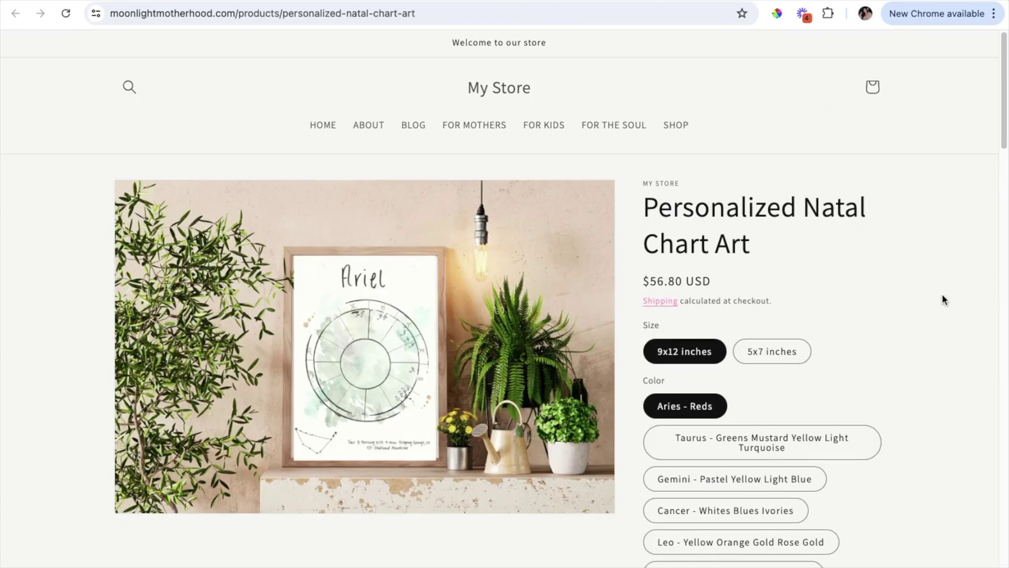
Scroll the storefront page to the required 'Add your personalization' box and its instructions.
scroll(941, 298, down, 10)
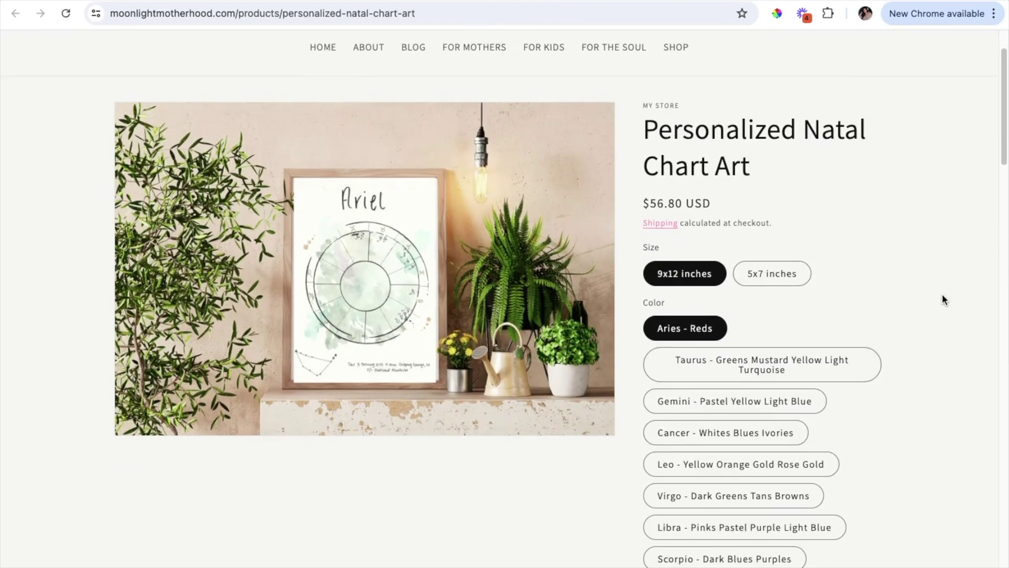
scroll(942, 293, down, 3)
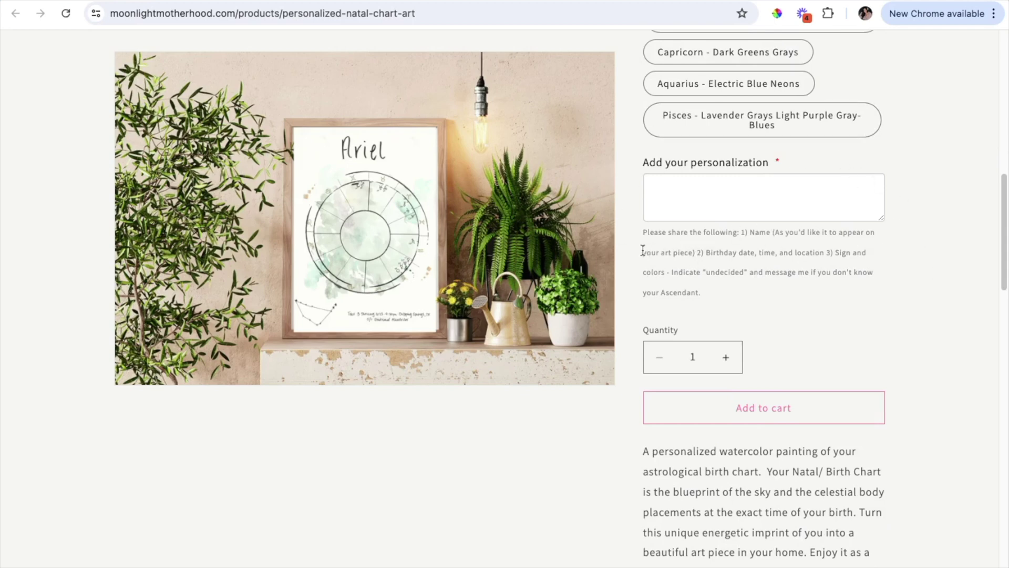
scroll(885, 286, up, 7)
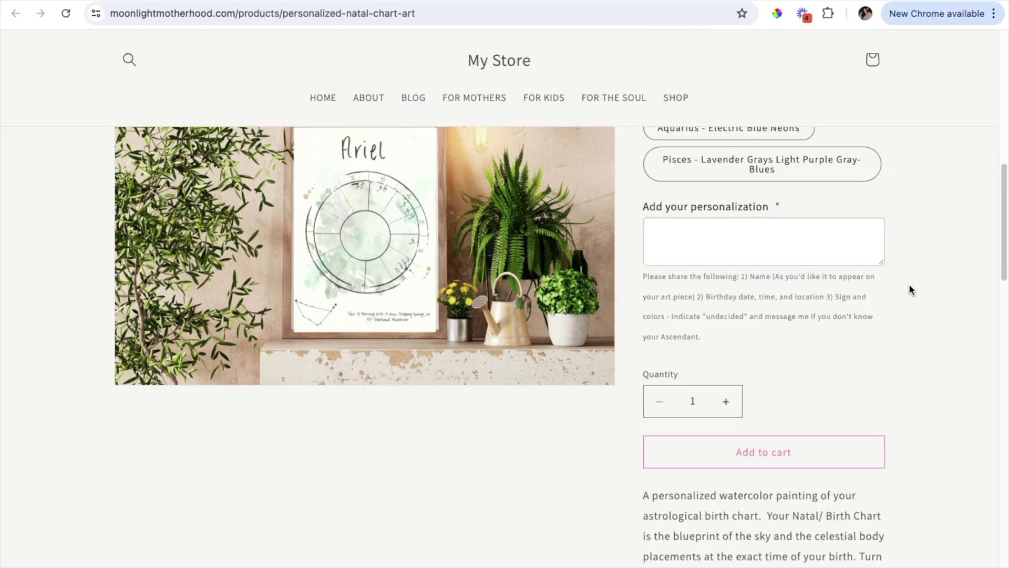